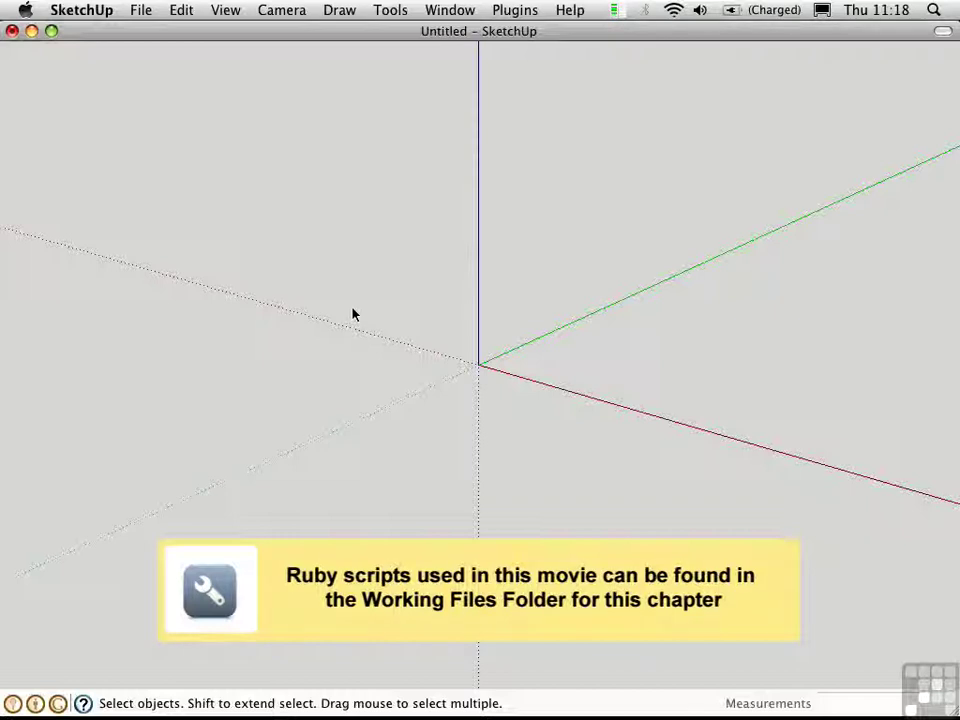
# Tick Soap Skin & Bubble under Preferences > Extensions, then close the Preferences window.
pyautogui.click(78, 12)
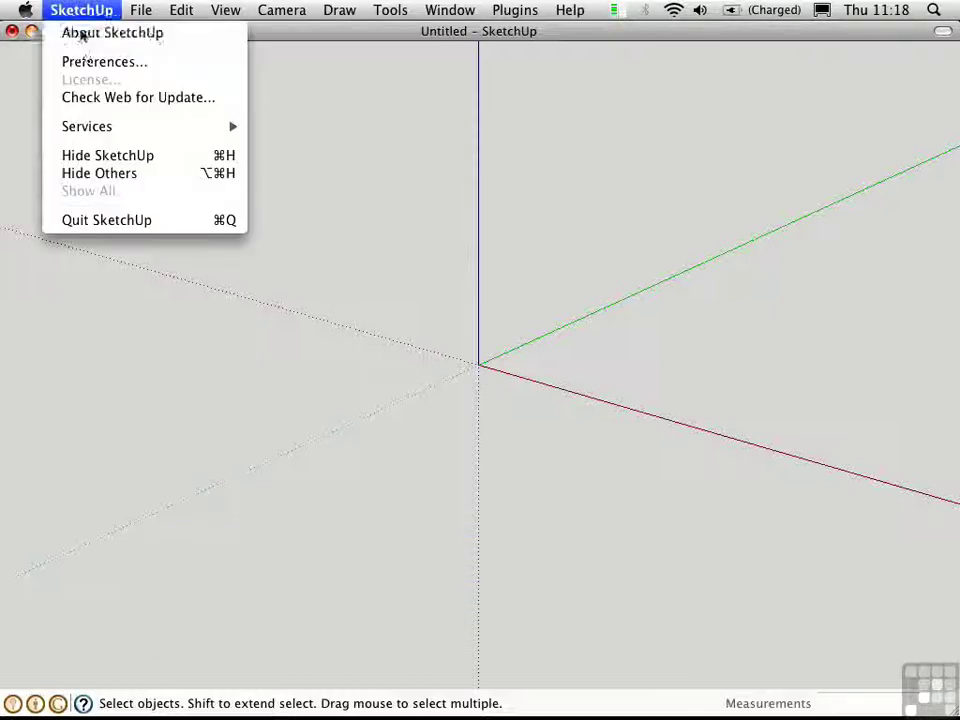
pyautogui.click(66, 62)
pyautogui.click(259, 244)
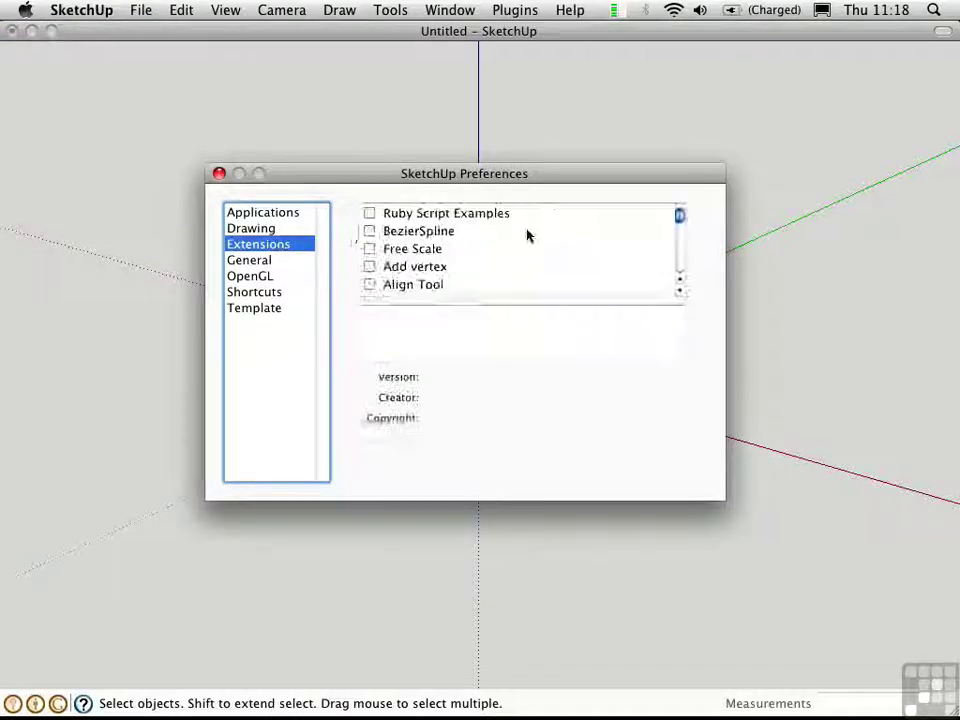
pyautogui.moveTo(679, 216); pyautogui.dragTo(679, 265)
pyautogui.click(424, 290)
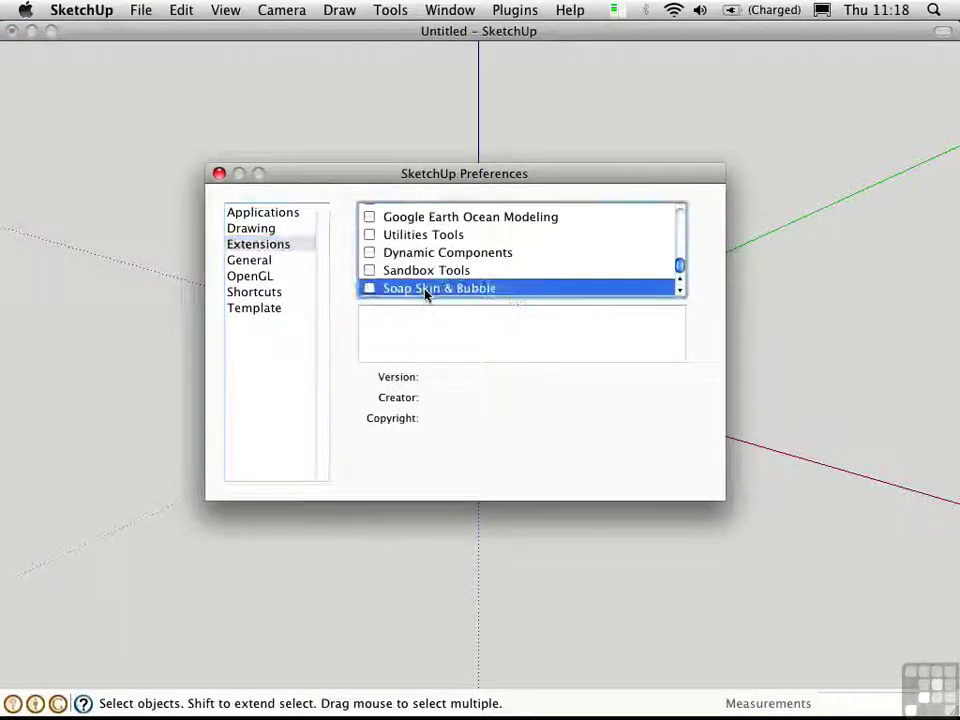
pyautogui.click(369, 288)
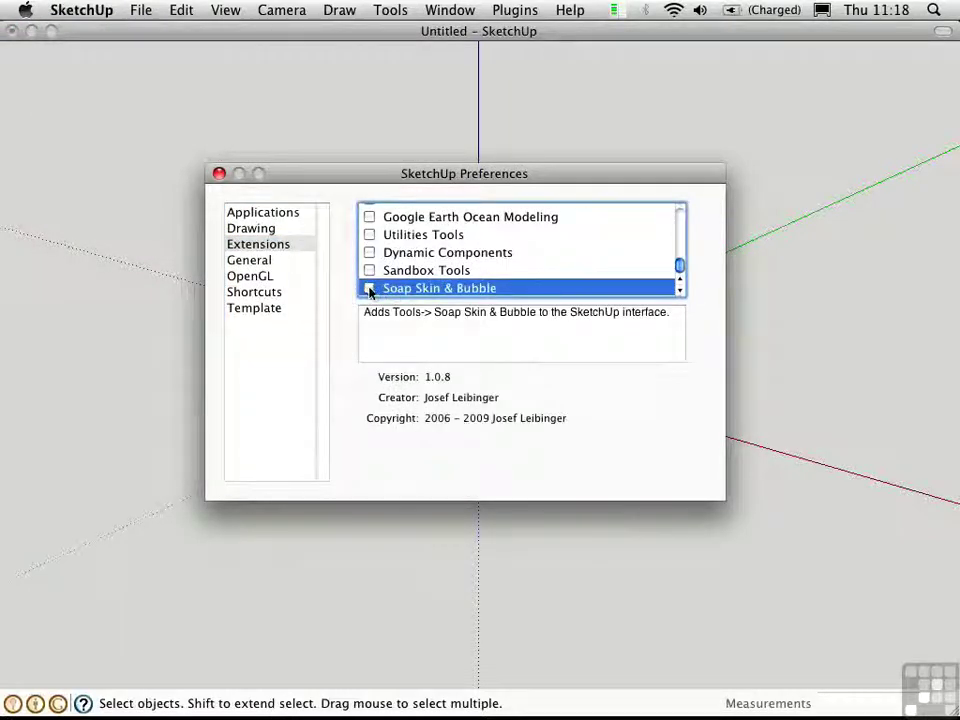
pyautogui.click(219, 174)
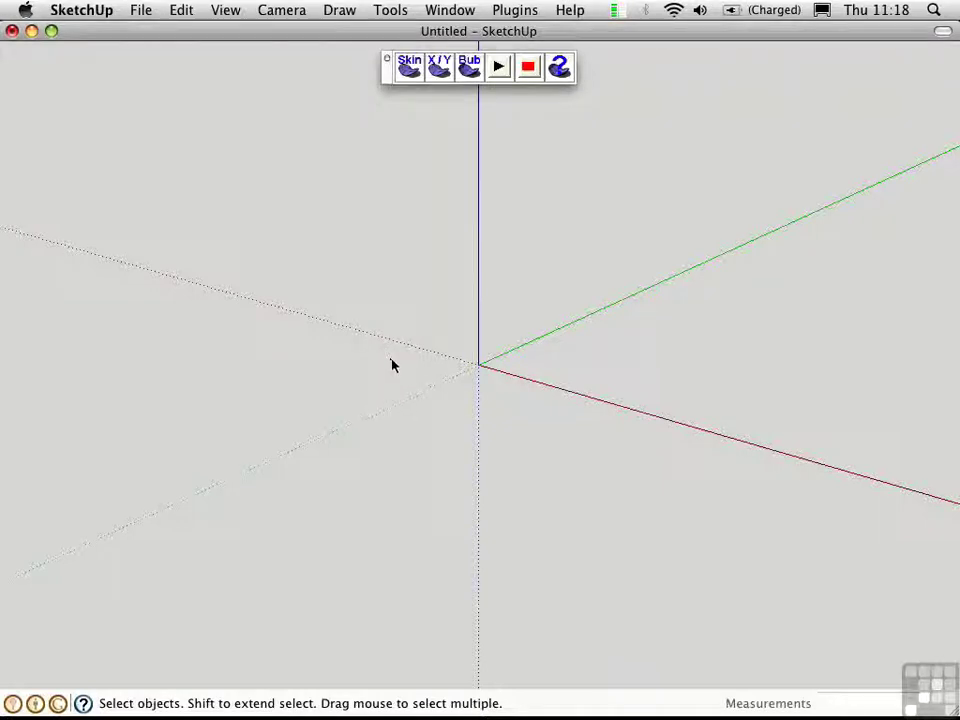
# Draw a hexagon of radius 20' 2" centred on the origin.
pyautogui.hotkey('shift', 'p')
pyautogui.click(478, 365)
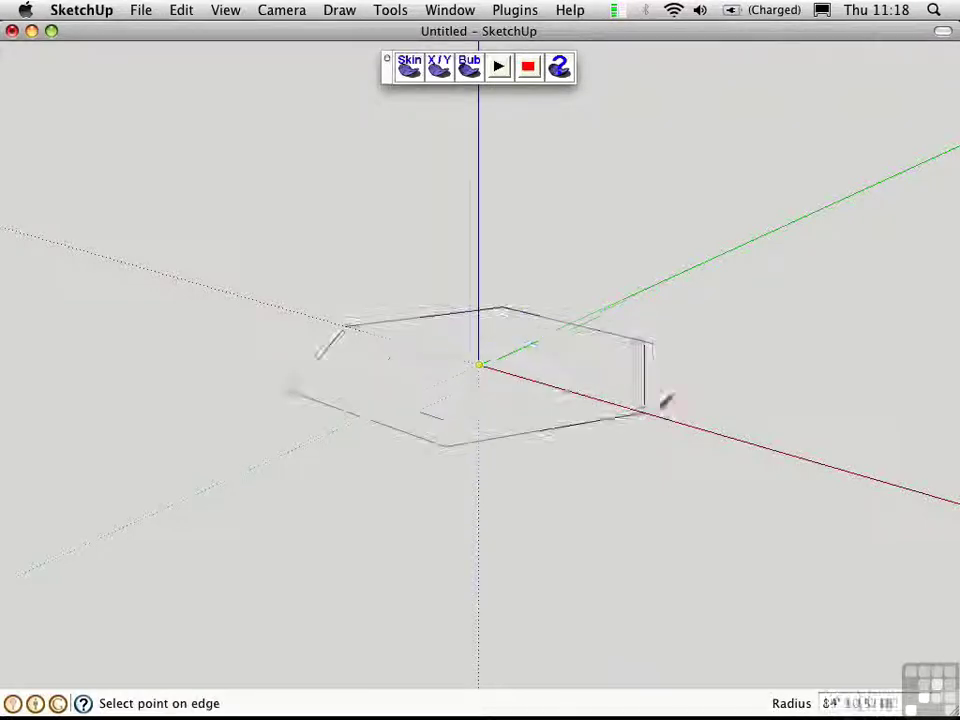
pyautogui.click(714, 431)
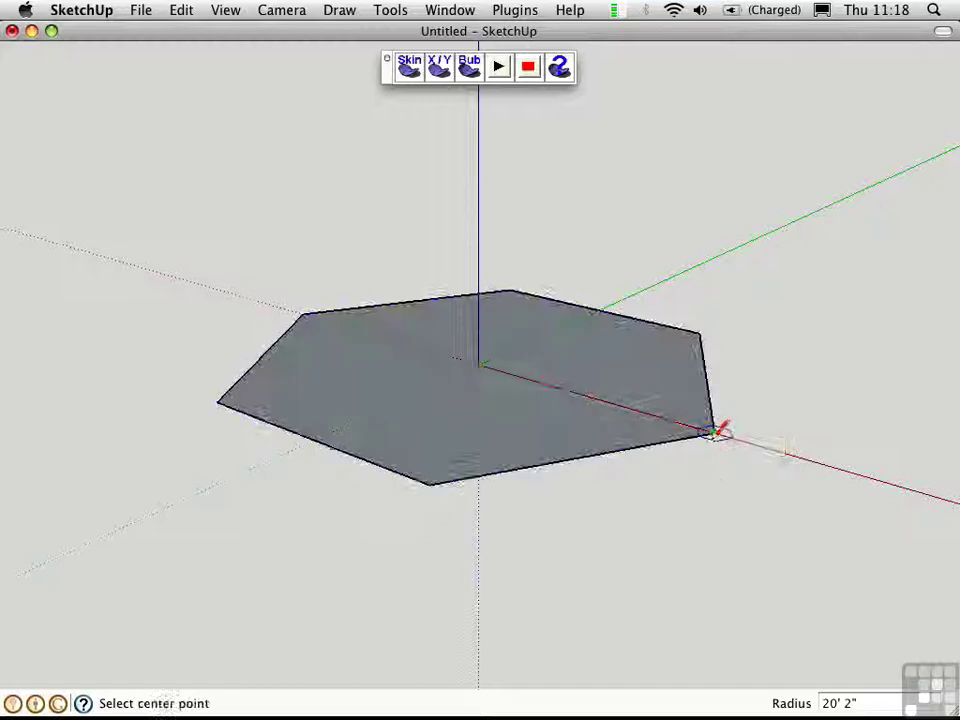
# Delete the hexagon's face, leaving only its outline edges.
pyautogui.press('space')
pyautogui.moveTo(622, 414); pyautogui.dragTo(386, 427, button='middle')
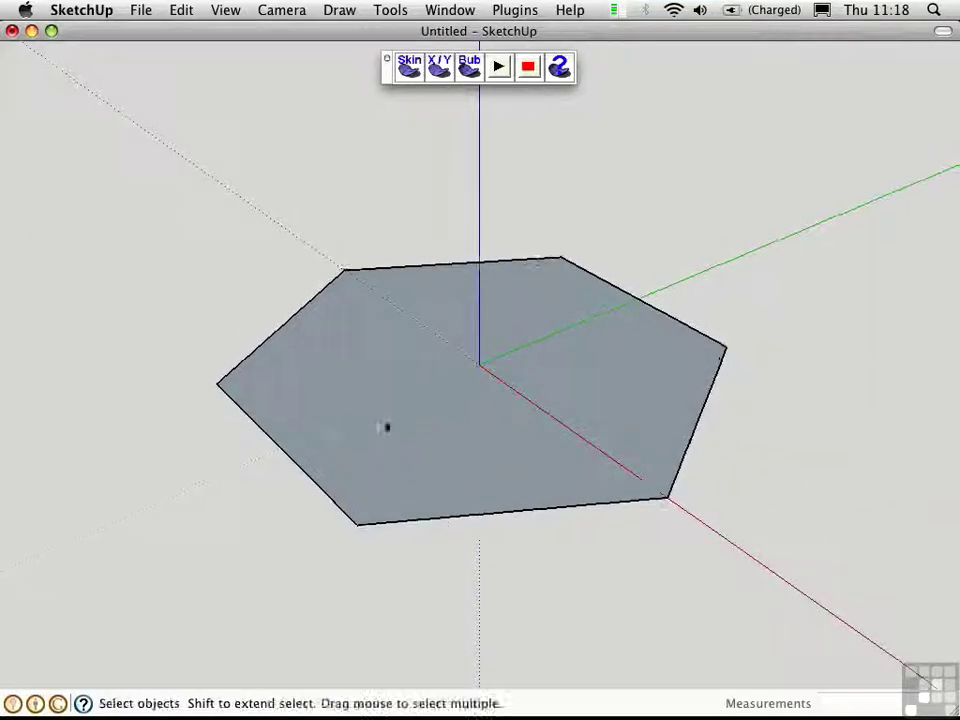
pyautogui.click(481, 420)
pyautogui.press('Delete')
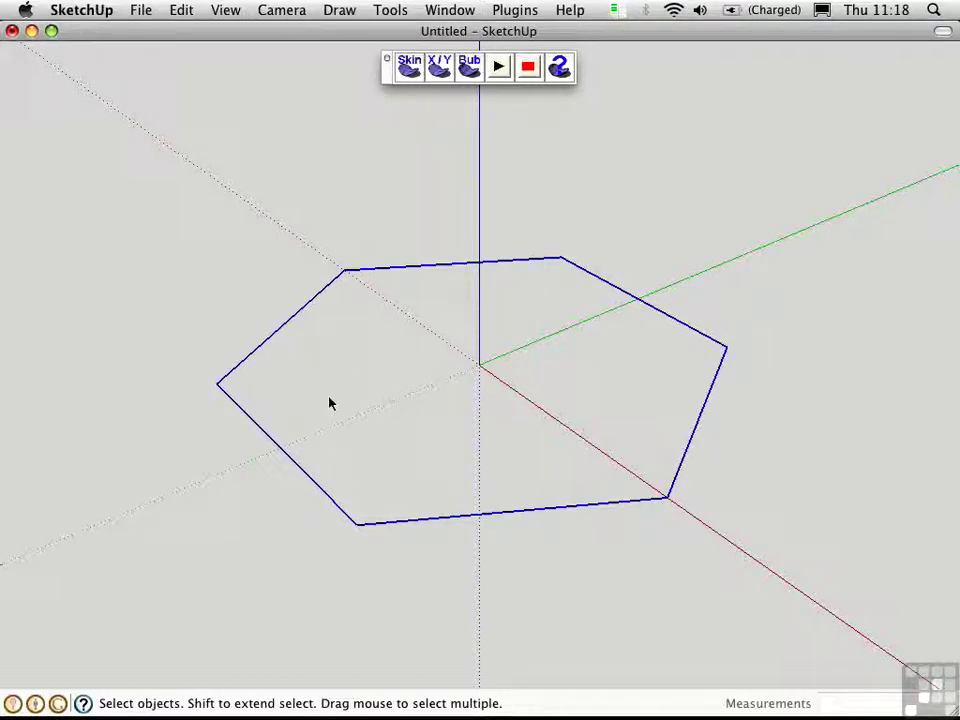
# Explode the hexagon outline into separate edges.
pyautogui.rightClick(327, 500)
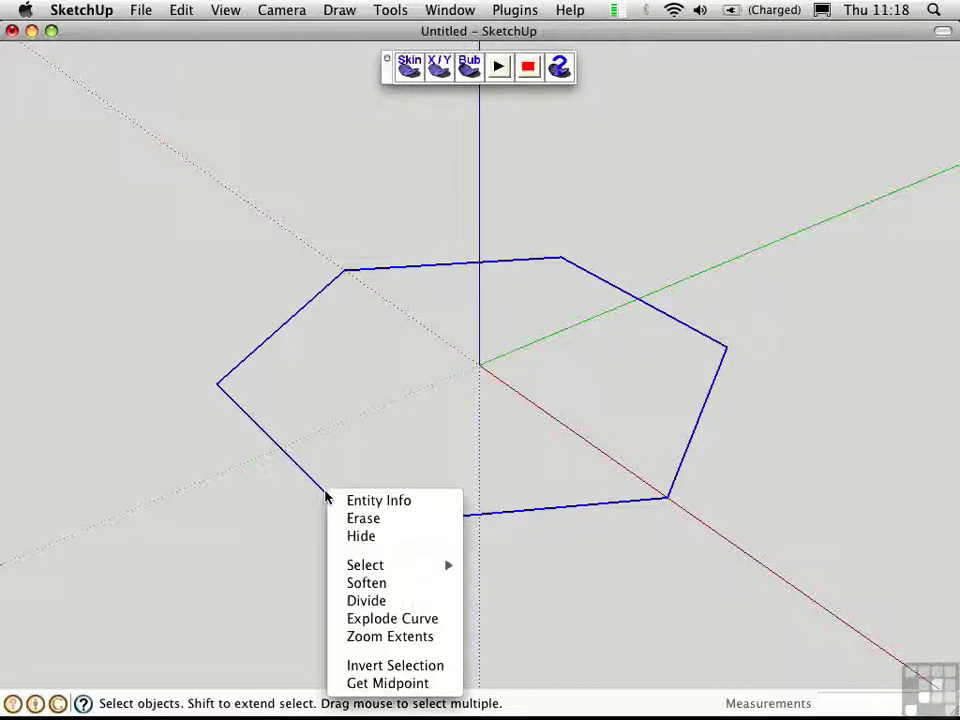
pyautogui.click(433, 620)
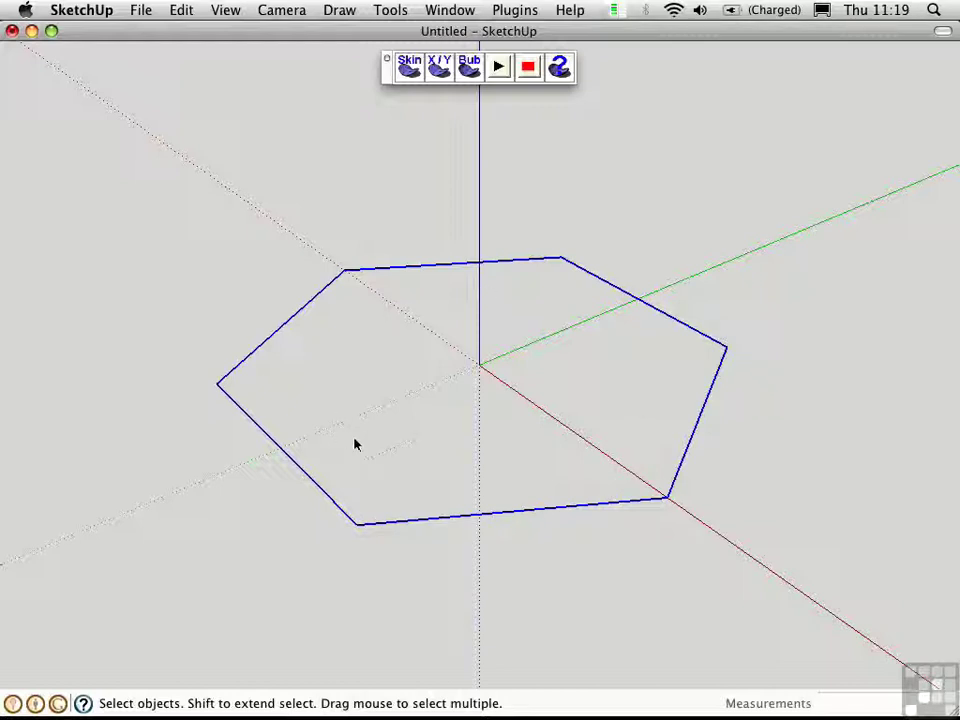
pyautogui.click(355, 471)
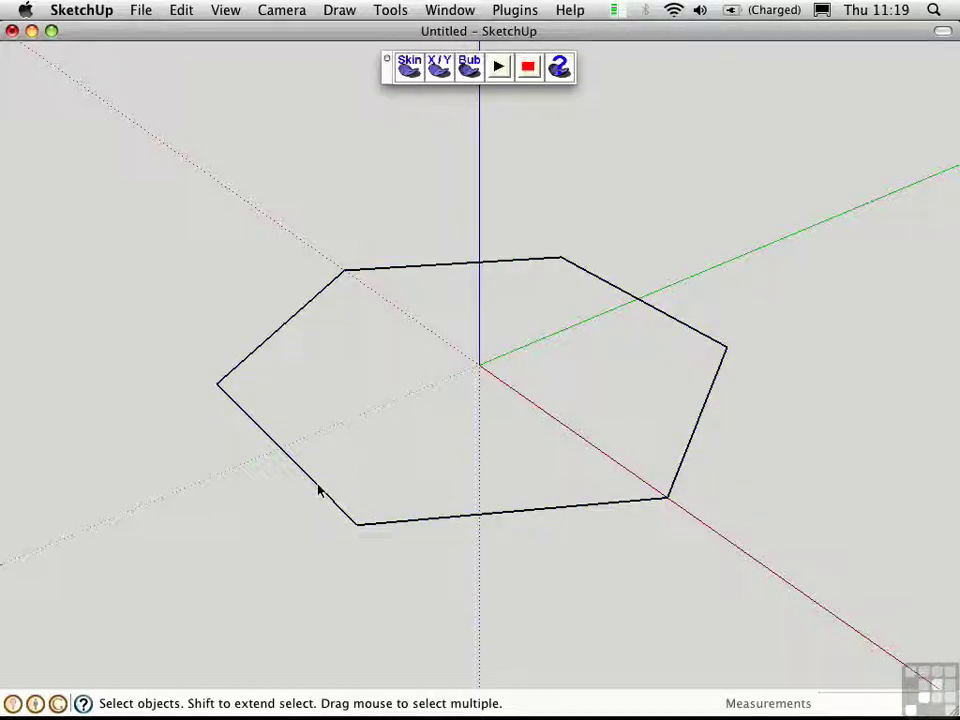
# Raise the lower-left and upper-right edges about 6' 3 13/16" to warp the loop.
pyautogui.click(320, 490)
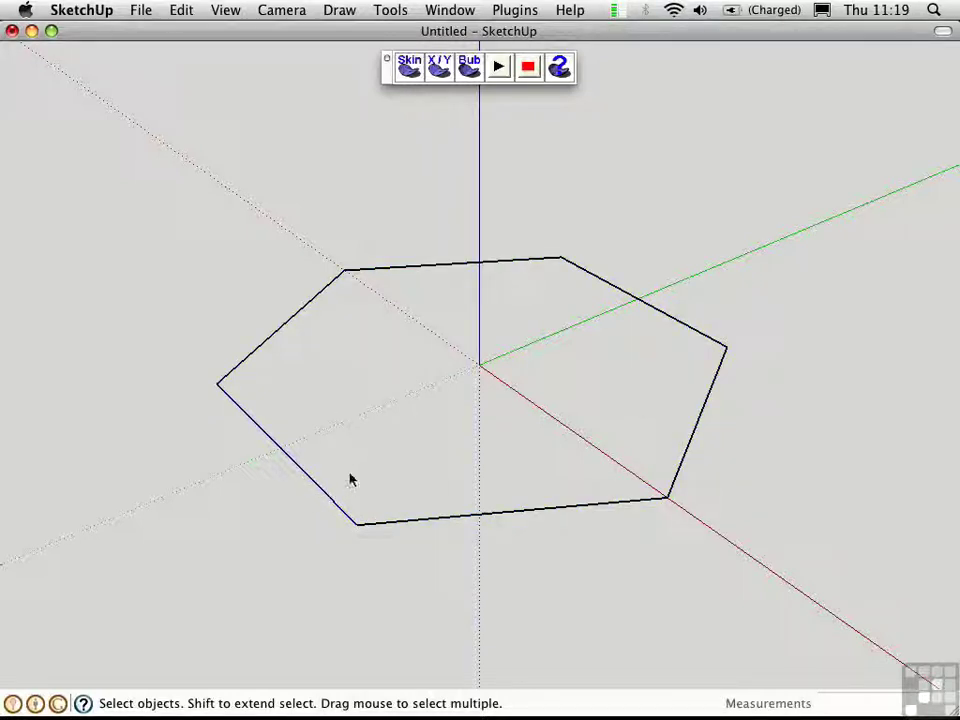
pyautogui.keyDown('shift'); pyautogui.click(660, 324); pyautogui.keyUp('shift')
pyautogui.press('m')
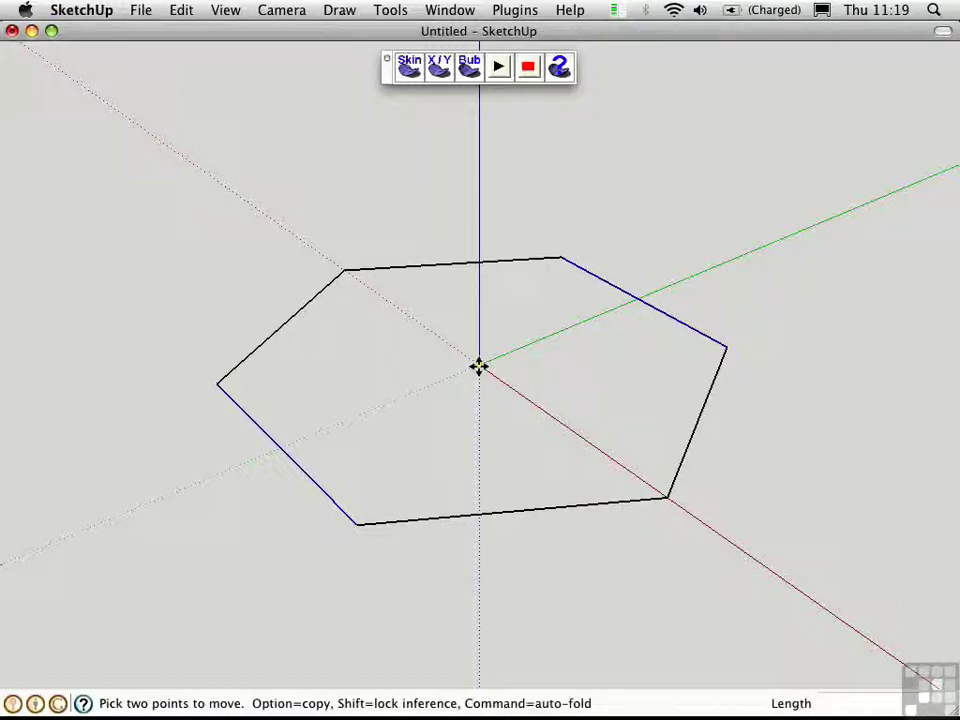
pyautogui.click(479, 367)
pyautogui.click(480, 291)
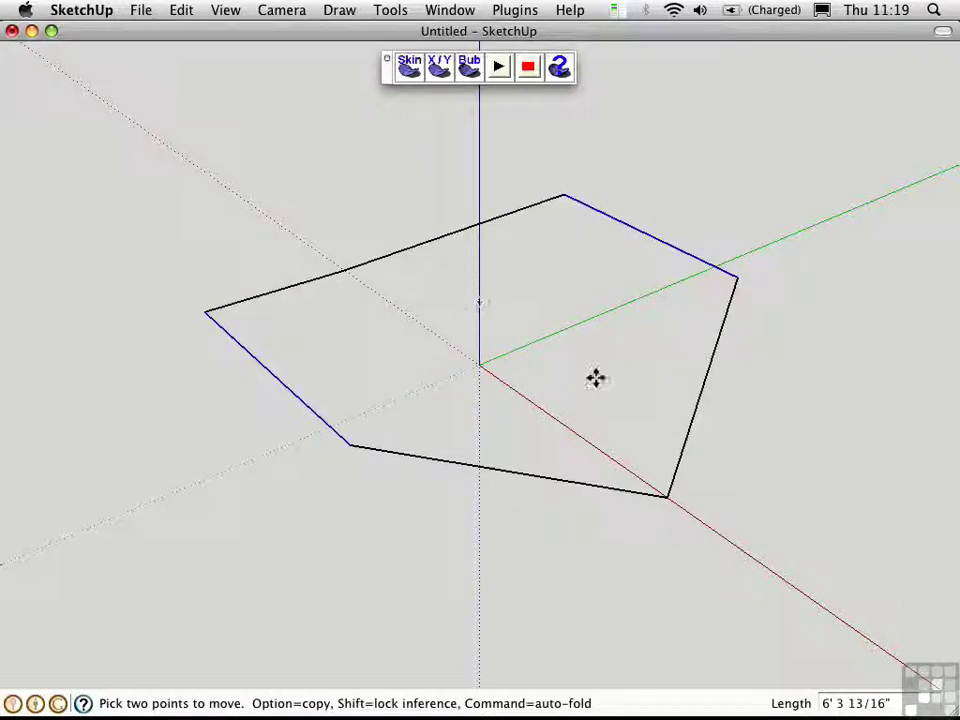
pyautogui.moveTo(596, 377); pyautogui.dragTo(538, 373, button='middle')
pyautogui.press('space')
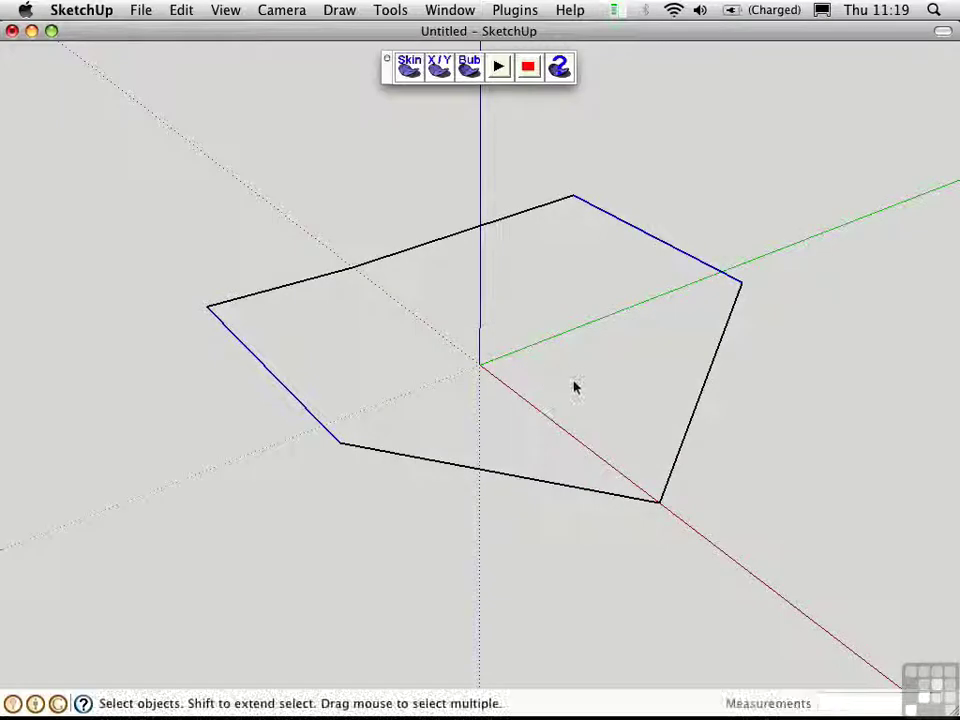
pyautogui.click(609, 275)
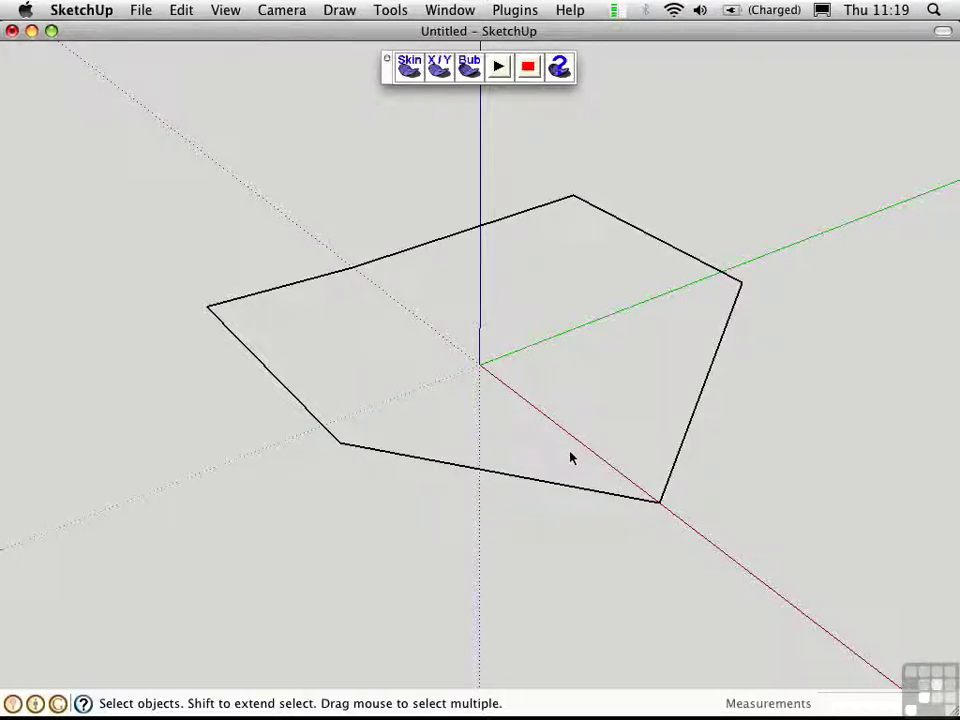
# Select all edges of the warped loop and generate a Skin mesh with 20 divisions.
pyautogui.moveTo(136, 135); pyautogui.dragTo(790, 570)
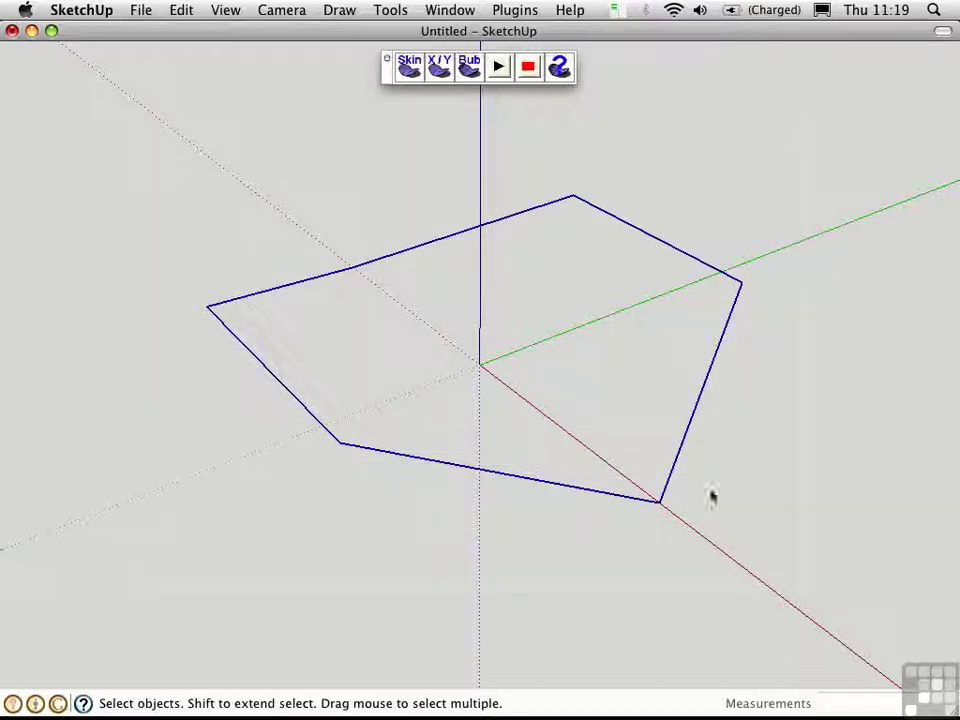
pyautogui.click(409, 66)
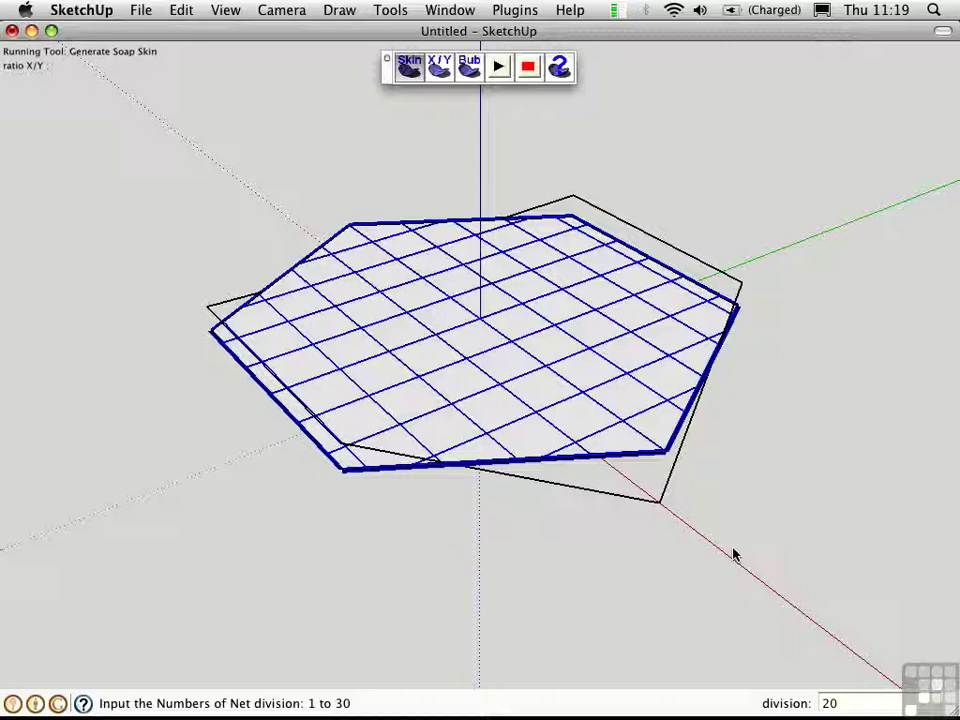
pyautogui.press('Return')
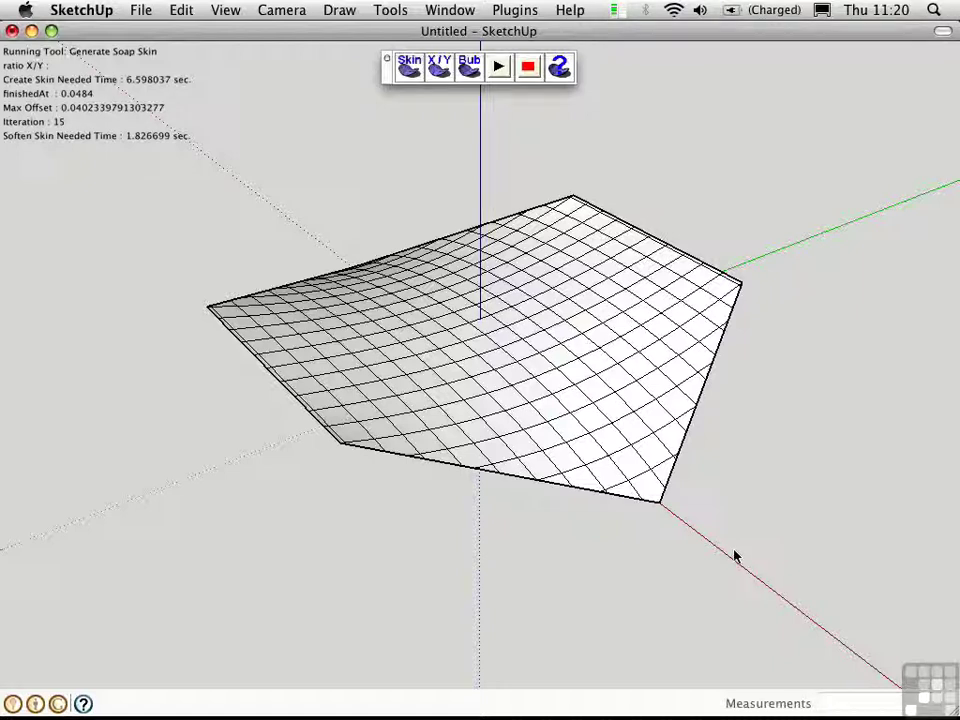
# Inflate the soap-skin mesh with Bub, trying pressure 10 and then -10.
pyautogui.click(545, 312)
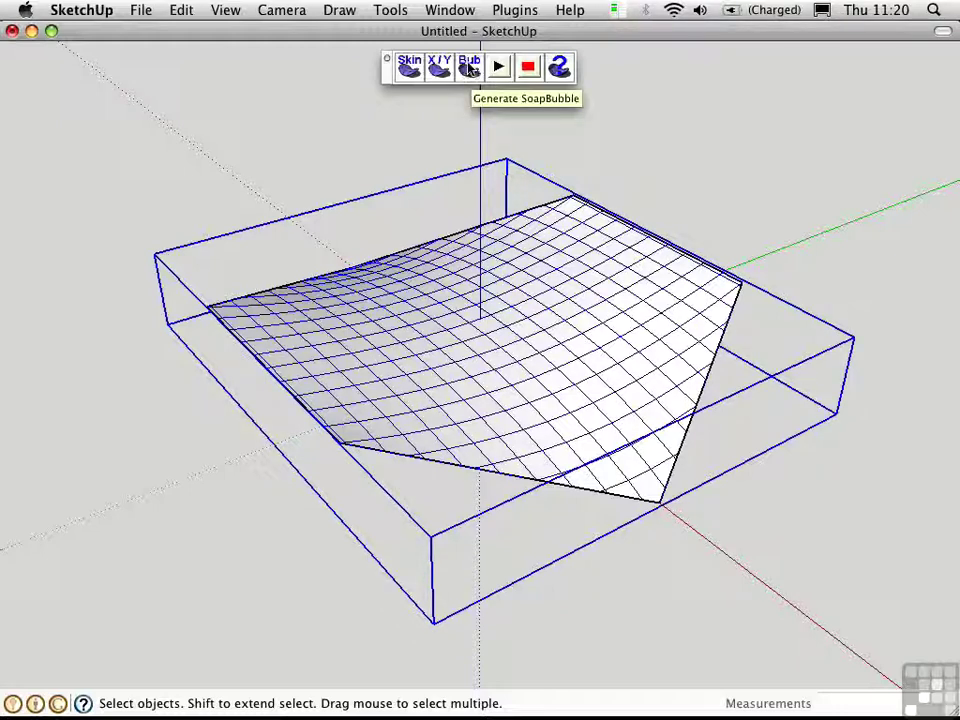
pyautogui.click(468, 70)
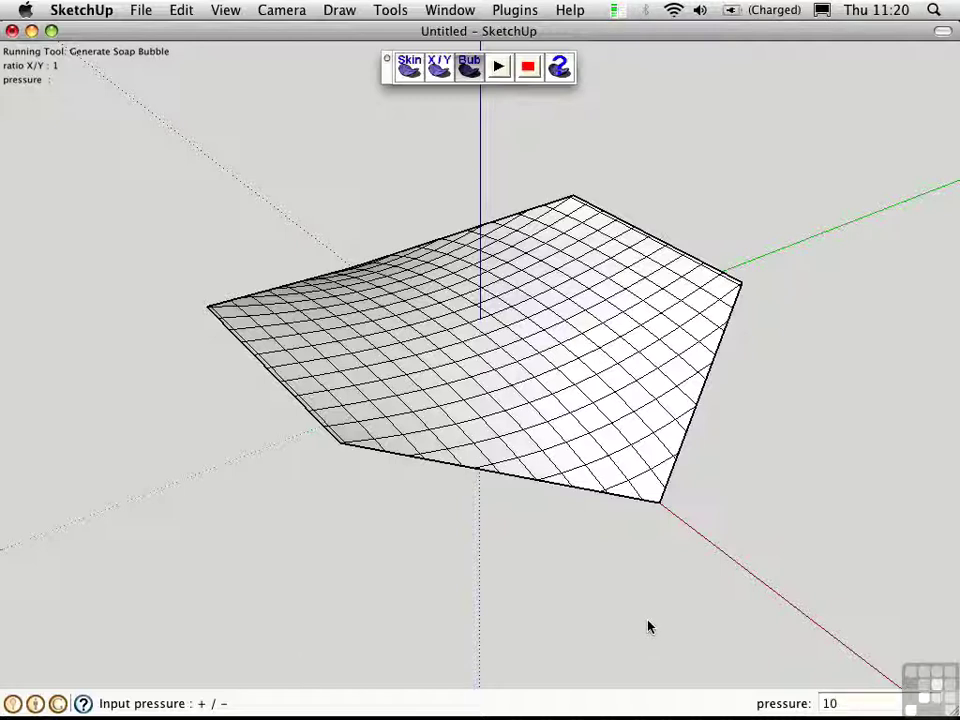
pyautogui.press('Return')
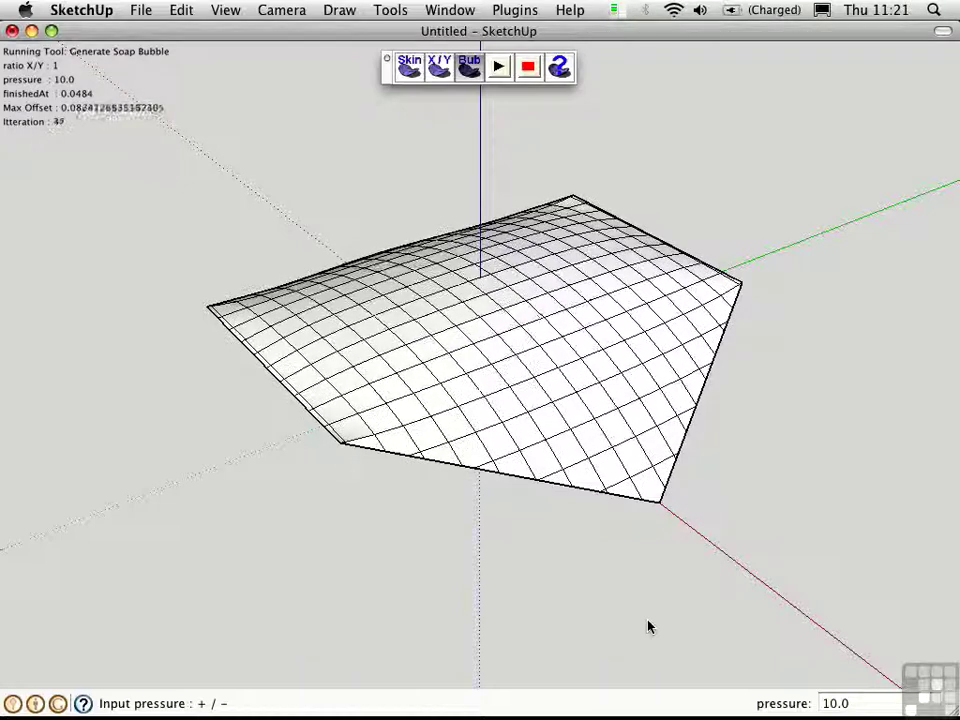
pyautogui.write('-10')
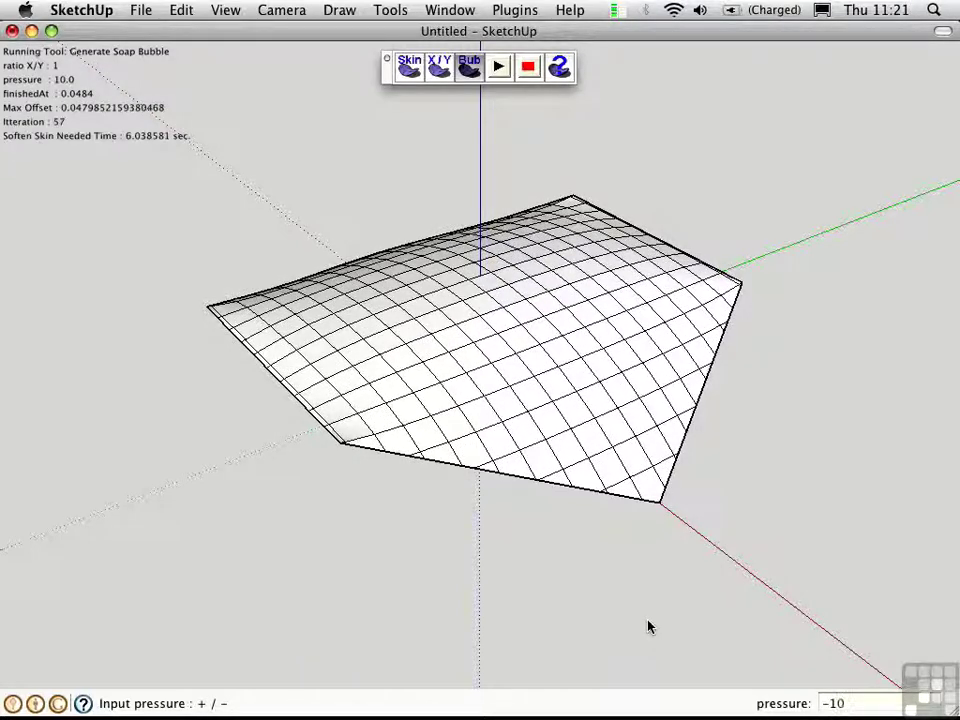
pyautogui.press('Return')
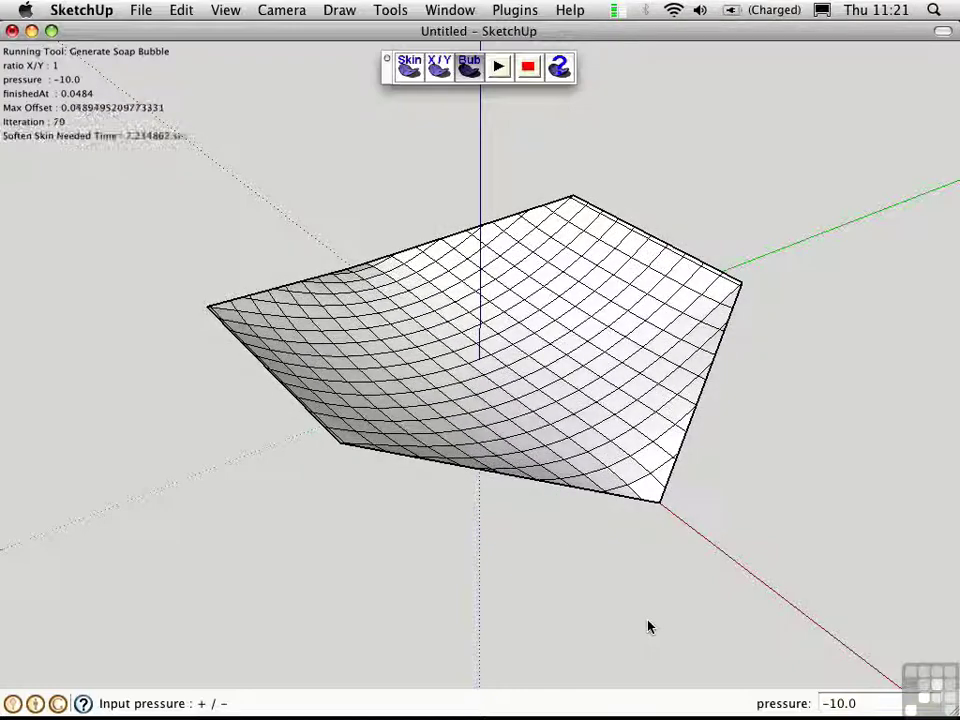
# Re-inflate the bubble at pressure 30 so it bulges into a rounded dome.
pyautogui.write('30')
pyautogui.press('Return')
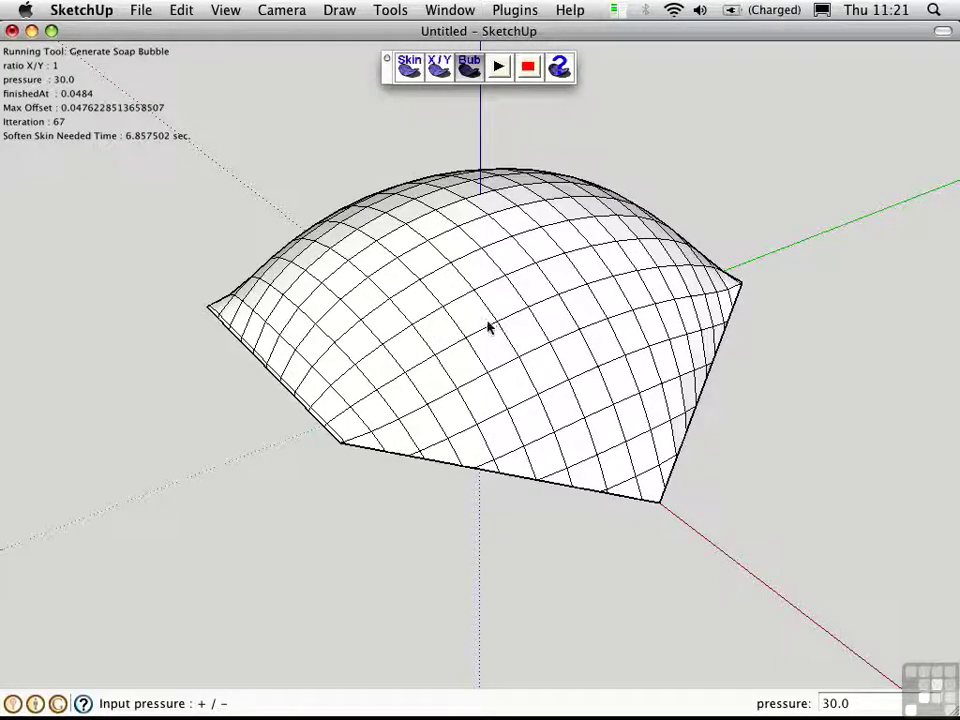
pyautogui.moveTo(489, 328); pyautogui.dragTo(467, 280, button='middle')
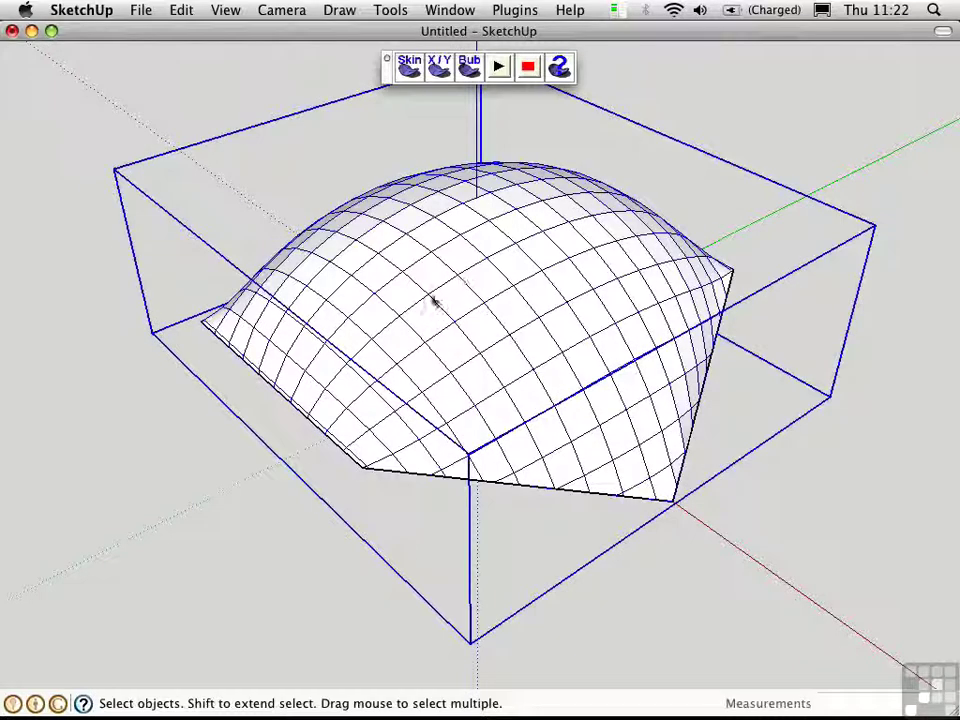
# Apply an X/Y stress ratio of 3 to the bubble, then recompute with 0.25.
pyautogui.click(441, 66)
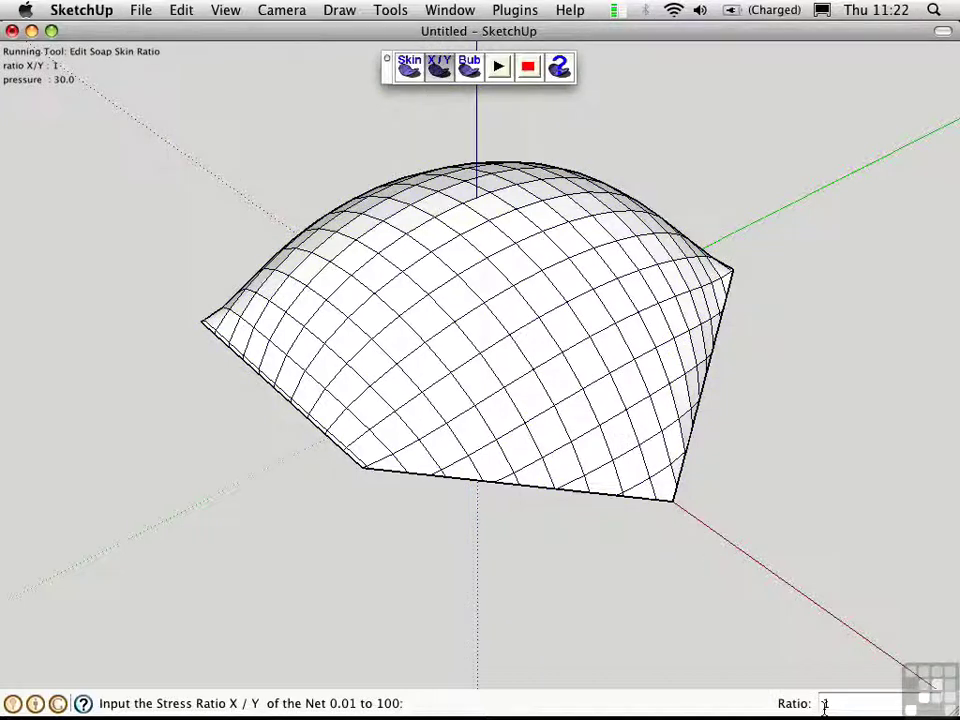
pyautogui.write('3')
pyautogui.press('Return')
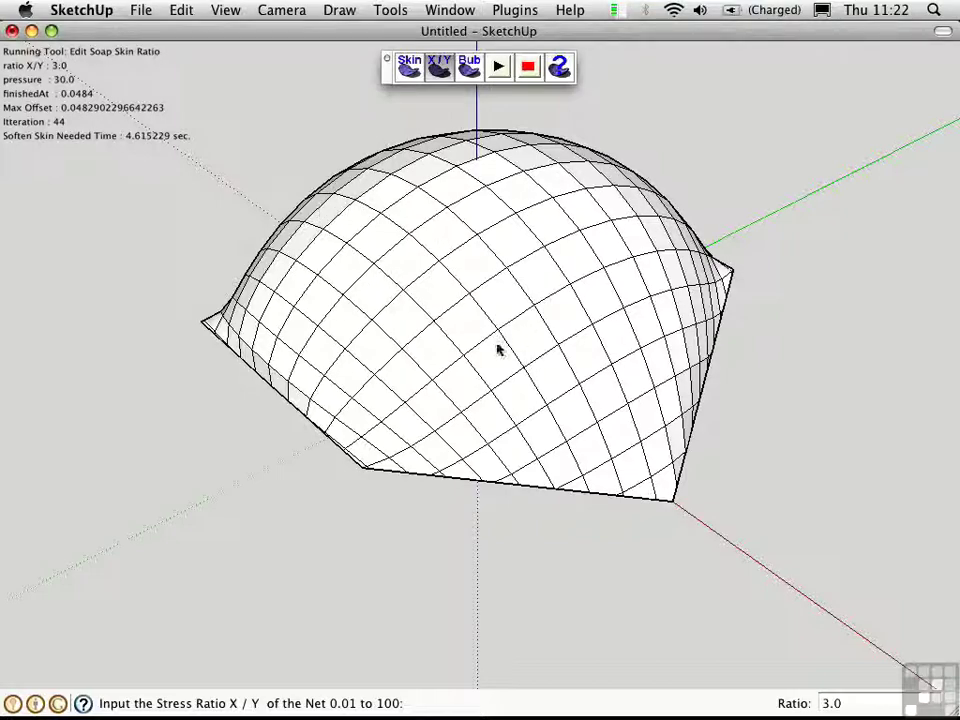
pyautogui.moveTo(504, 364); pyautogui.dragTo(628, 424, button='middle')
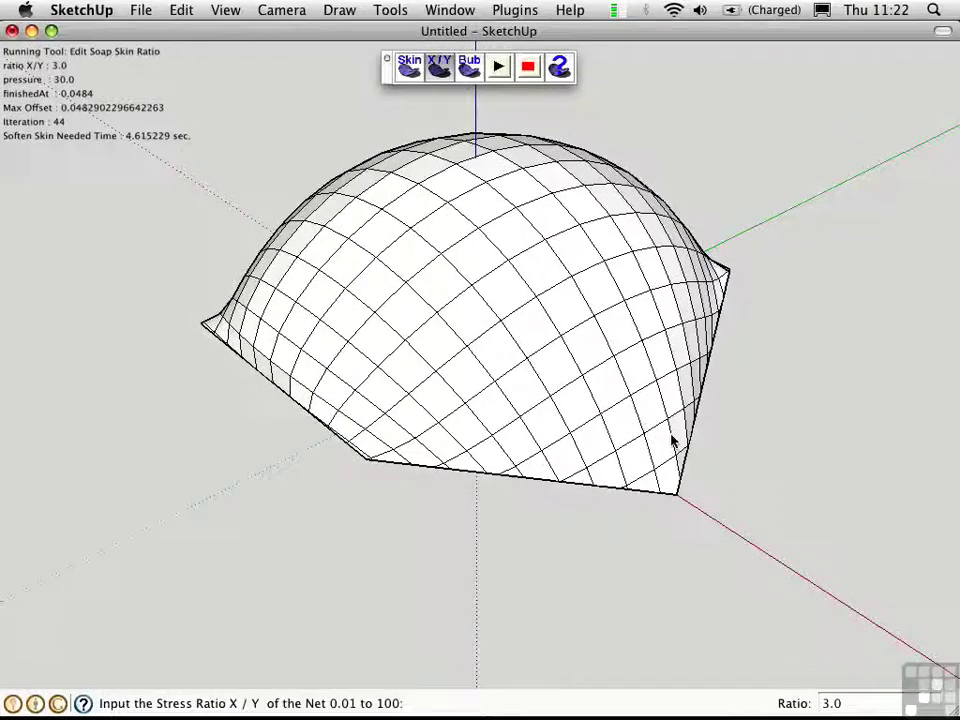
pyautogui.write('0.25')
pyautogui.press('Return')
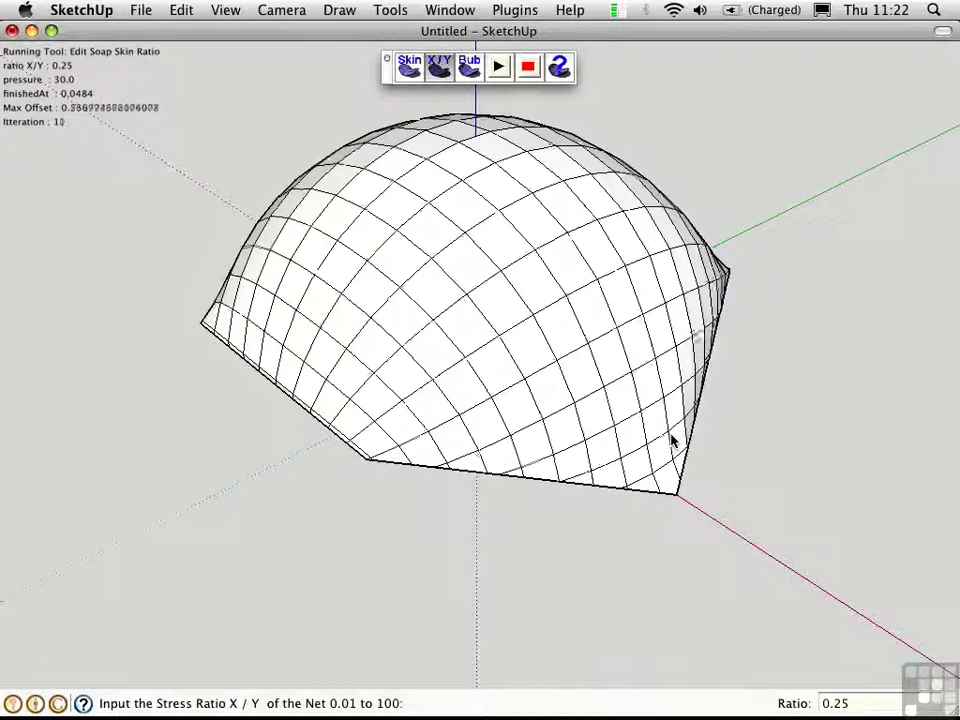